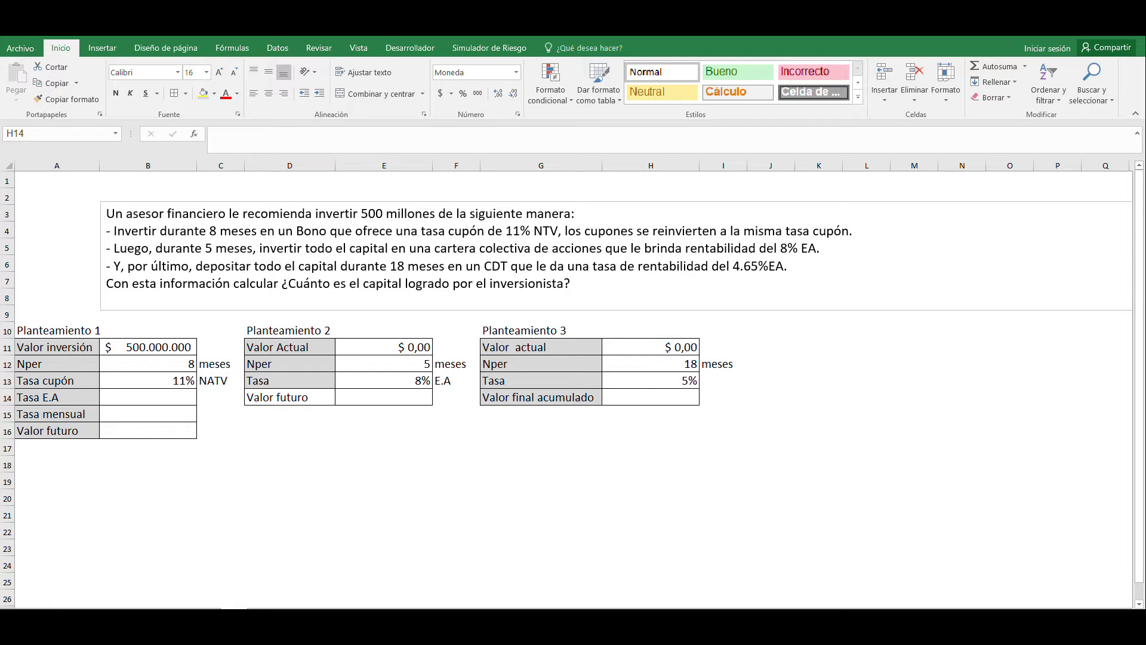
Step: Calculate the effective annual rate in B14 with INT.EFECTIVO, using the coupon rate in B13 and 4 periods per year
left_click(146, 350)
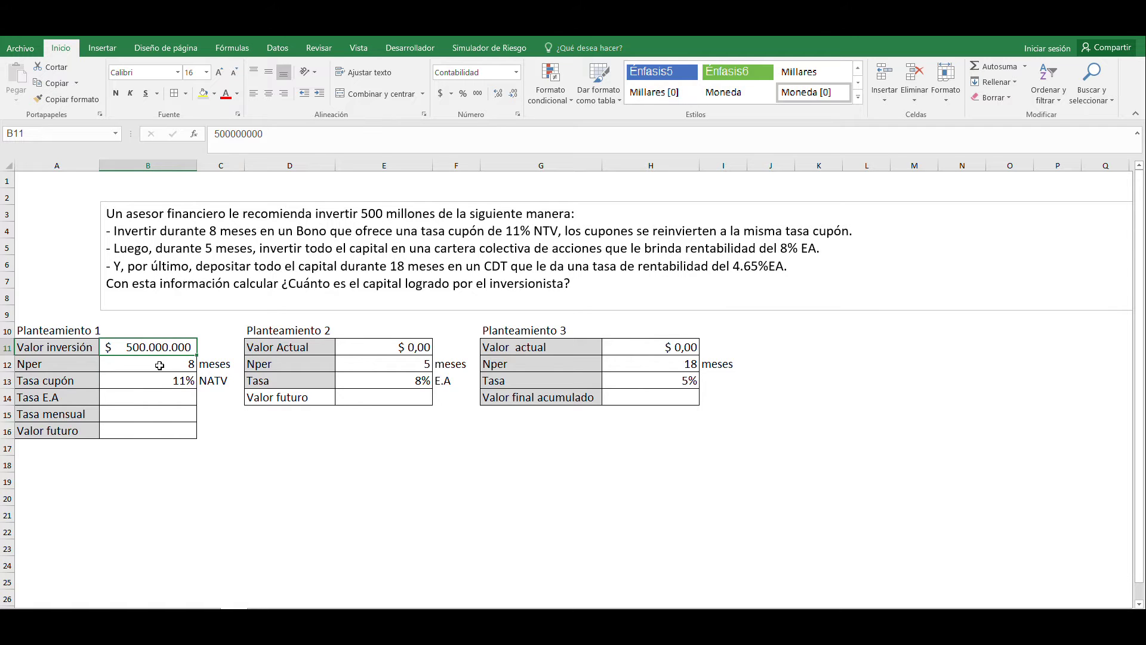
left_click(157, 364)
left_click(162, 380)
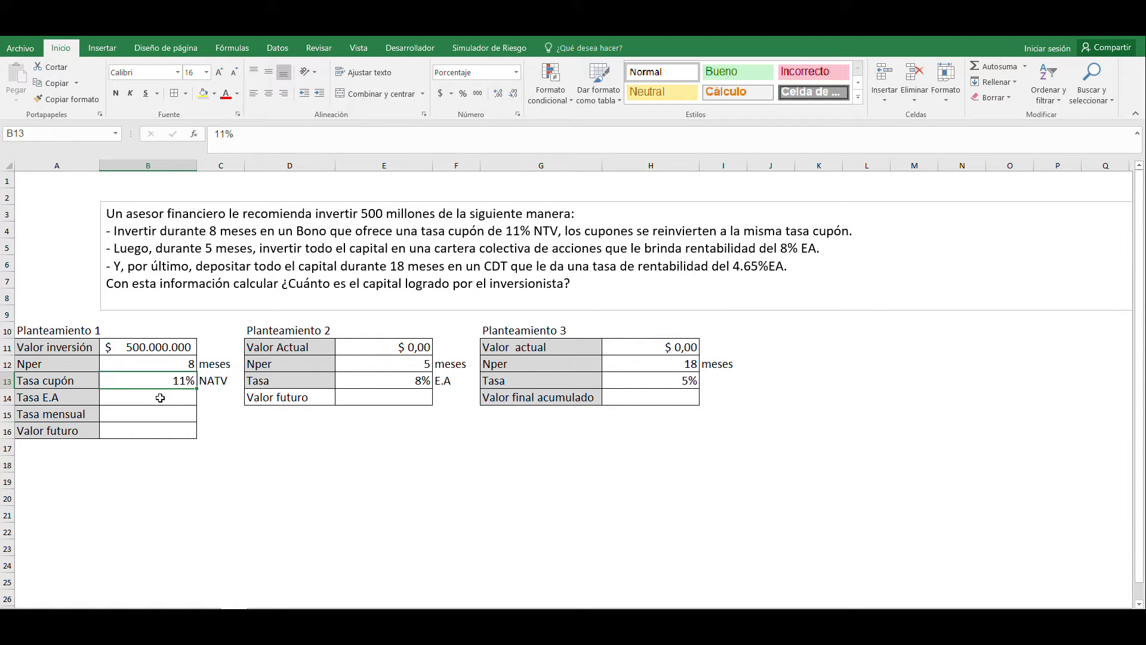
left_click(160, 397)
type("=")
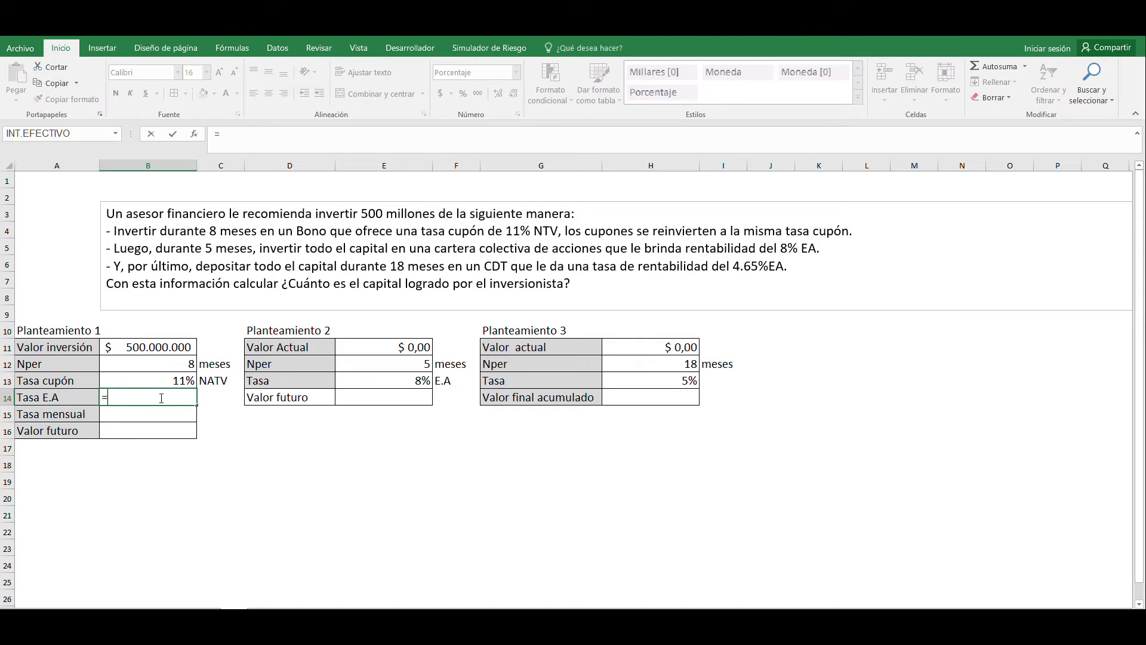
left_click(49, 134)
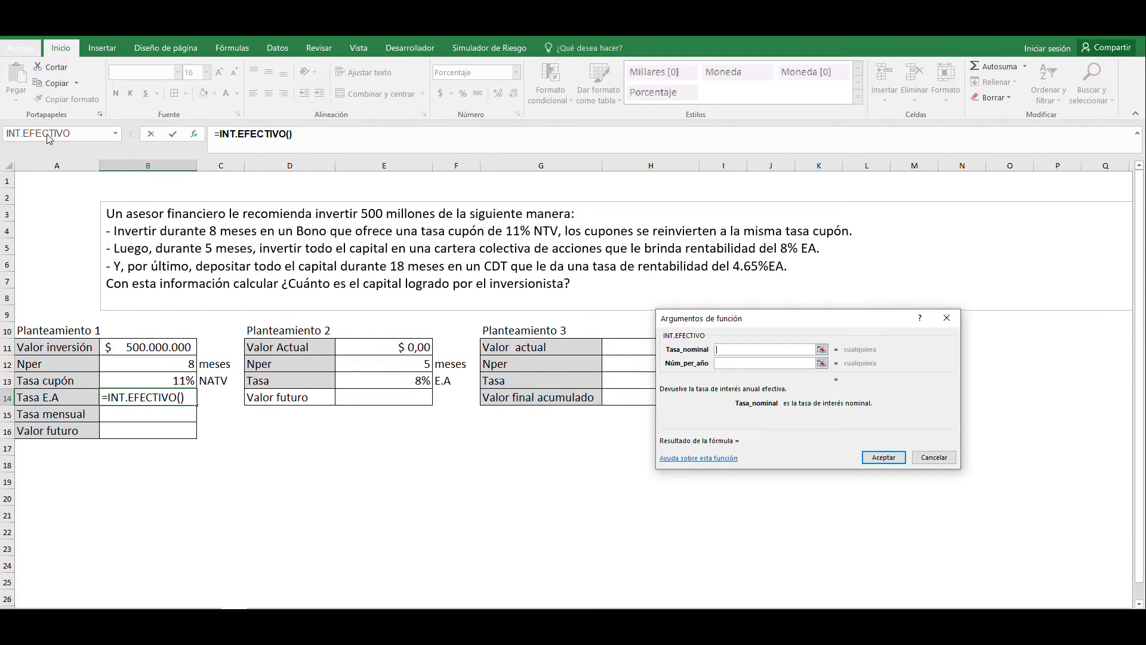
left_click(137, 385)
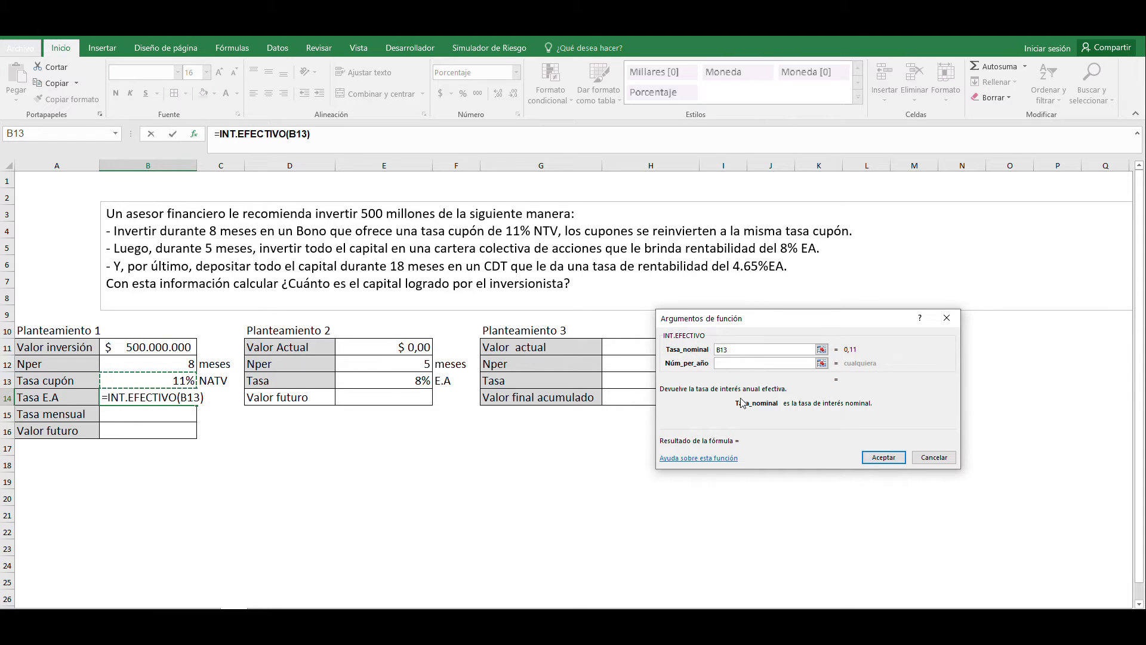
left_click(730, 363)
type("4")
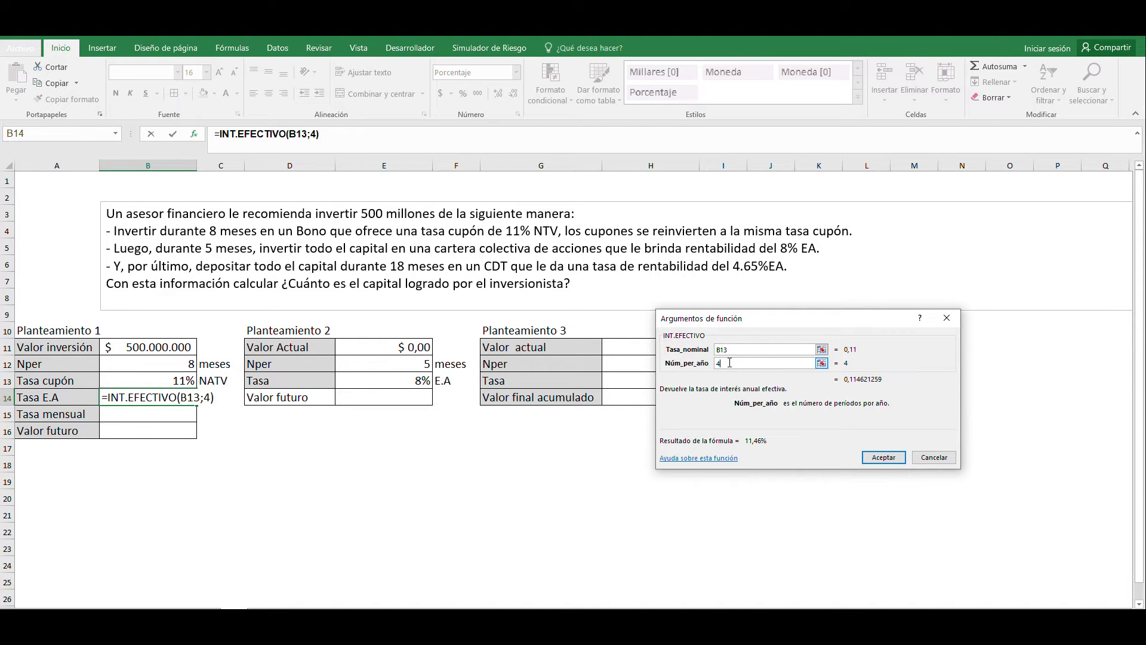
left_click(892, 456)
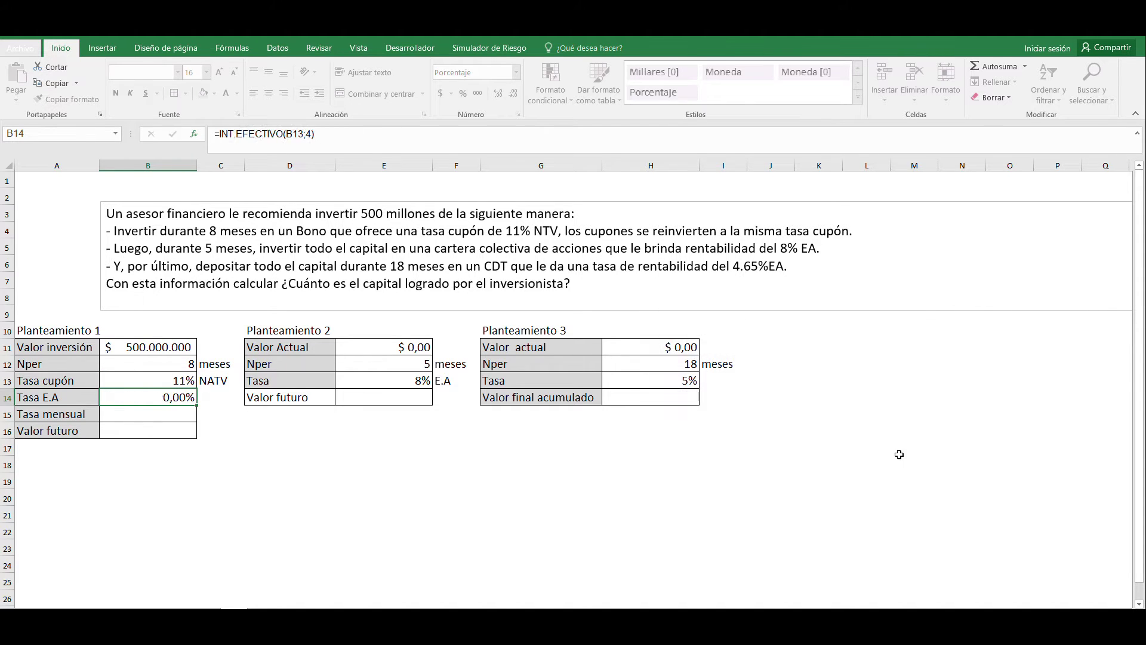
Step: Enter a TASA.NOMINAL formula in B15 using the effective rate in B14 and 12 periods per year
left_click(171, 417)
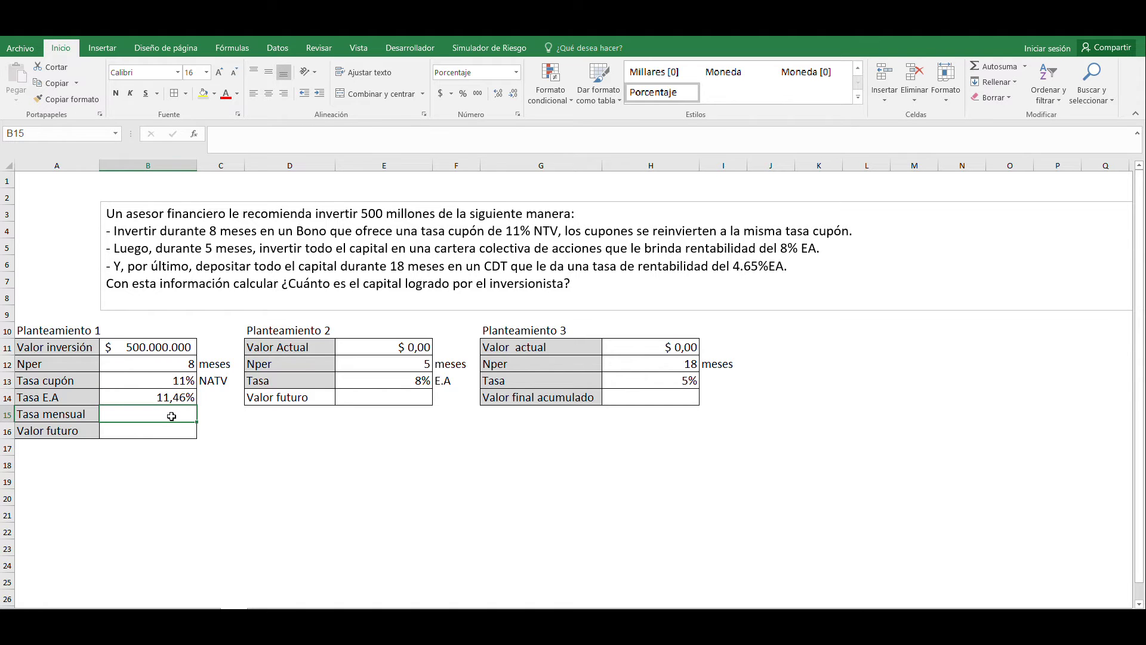
type("=")
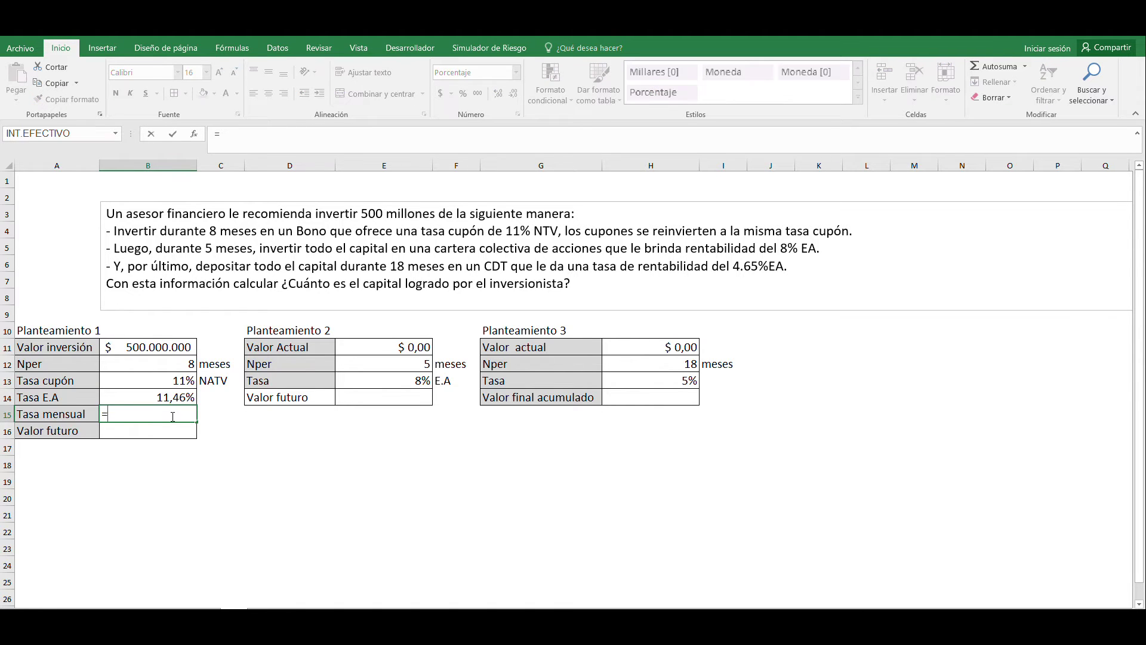
left_click(115, 133)
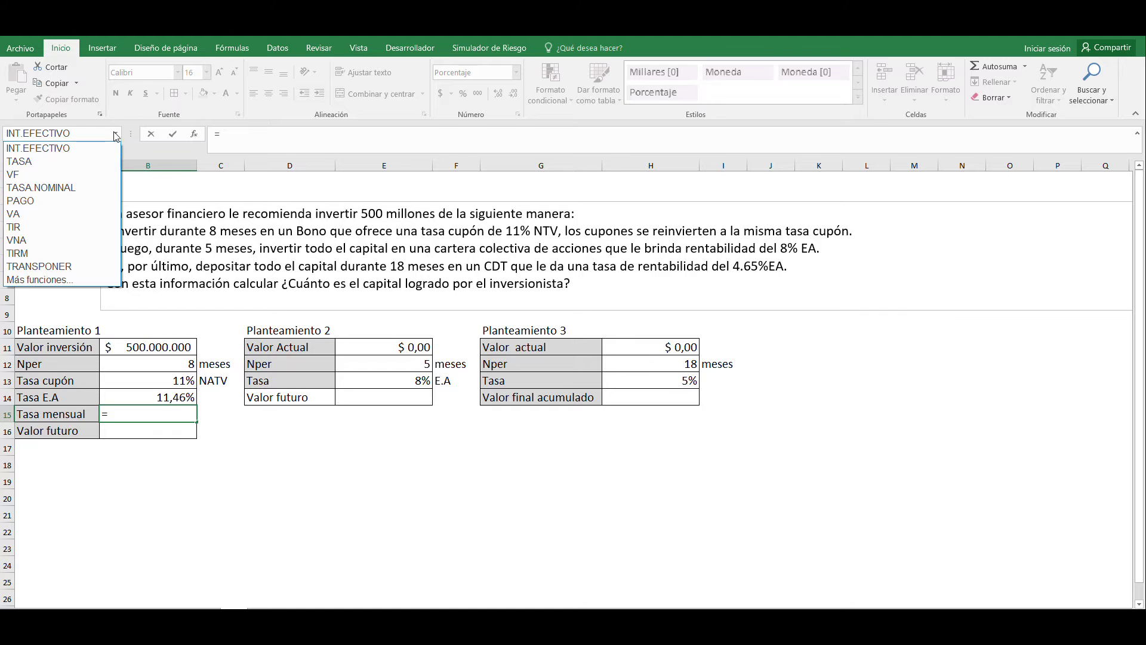
left_click(70, 189)
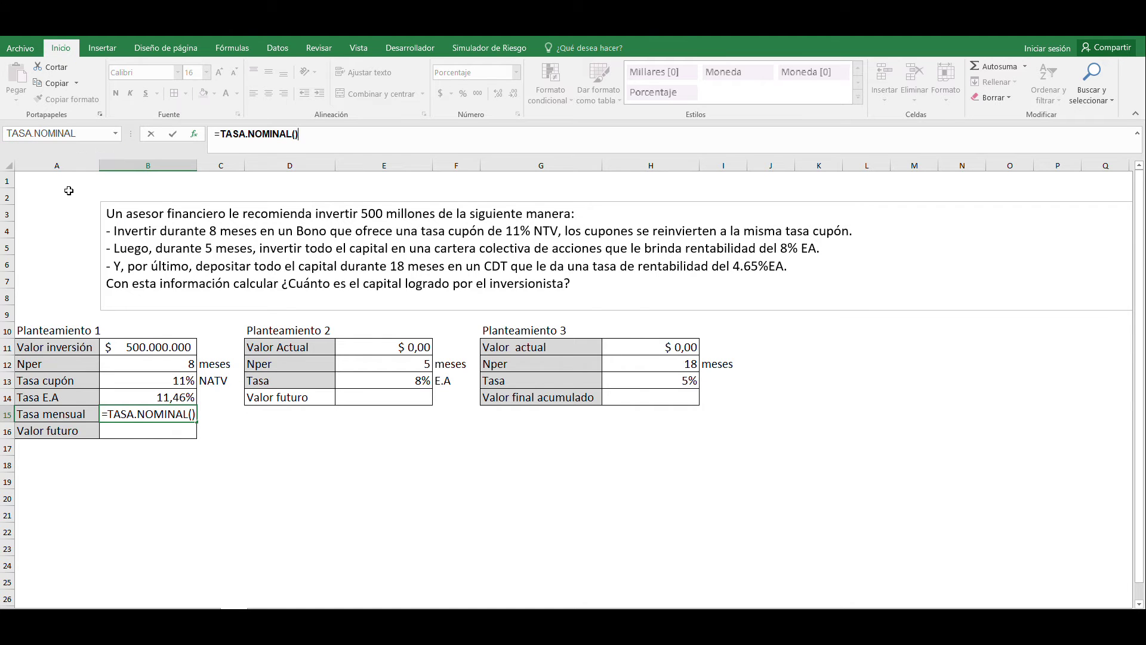
left_click(160, 398)
left_click(724, 364)
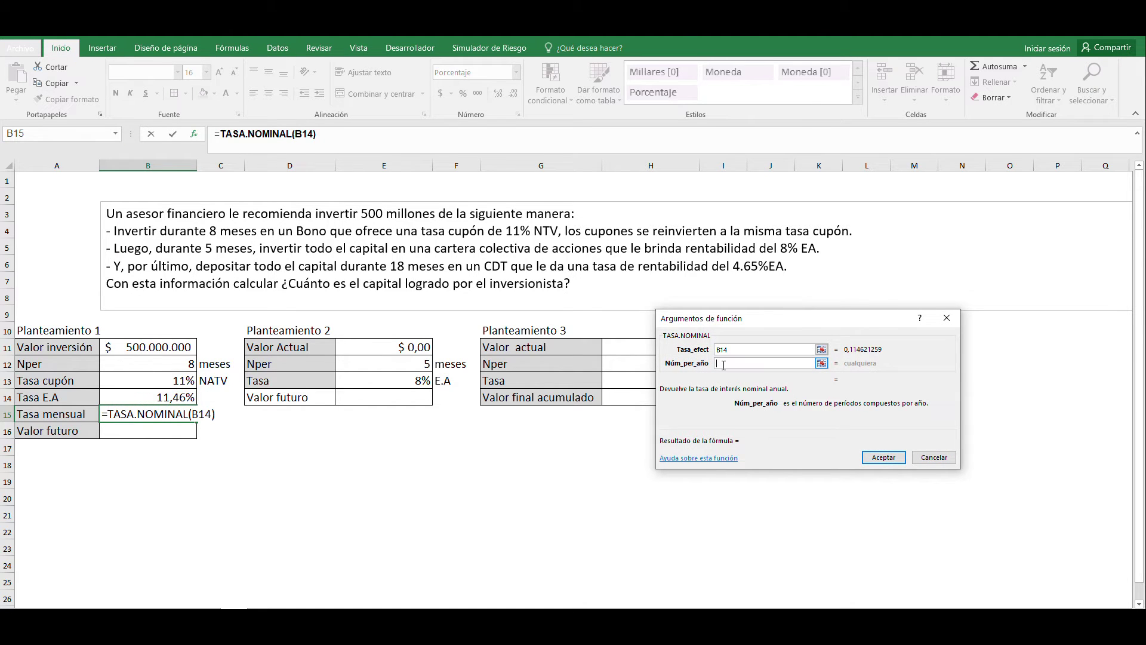
type("12")
left_click(884, 457)
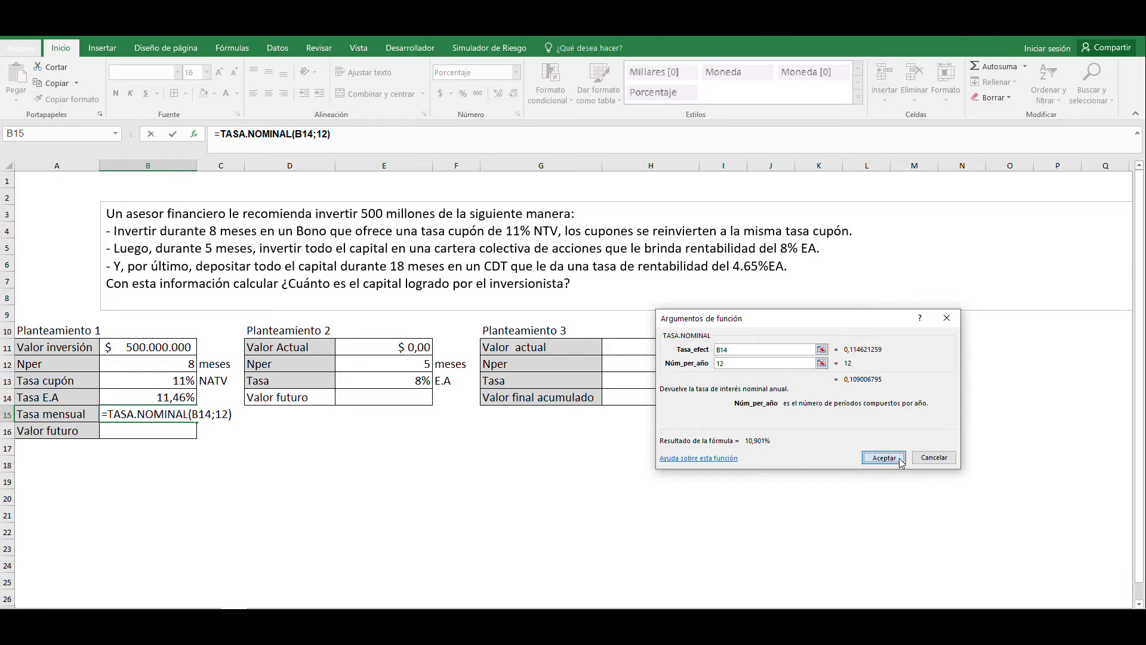
Step: Divide the TASA.NOMINAL formula in B15 by 12 to obtain the monthly rate
left_click(346, 136)
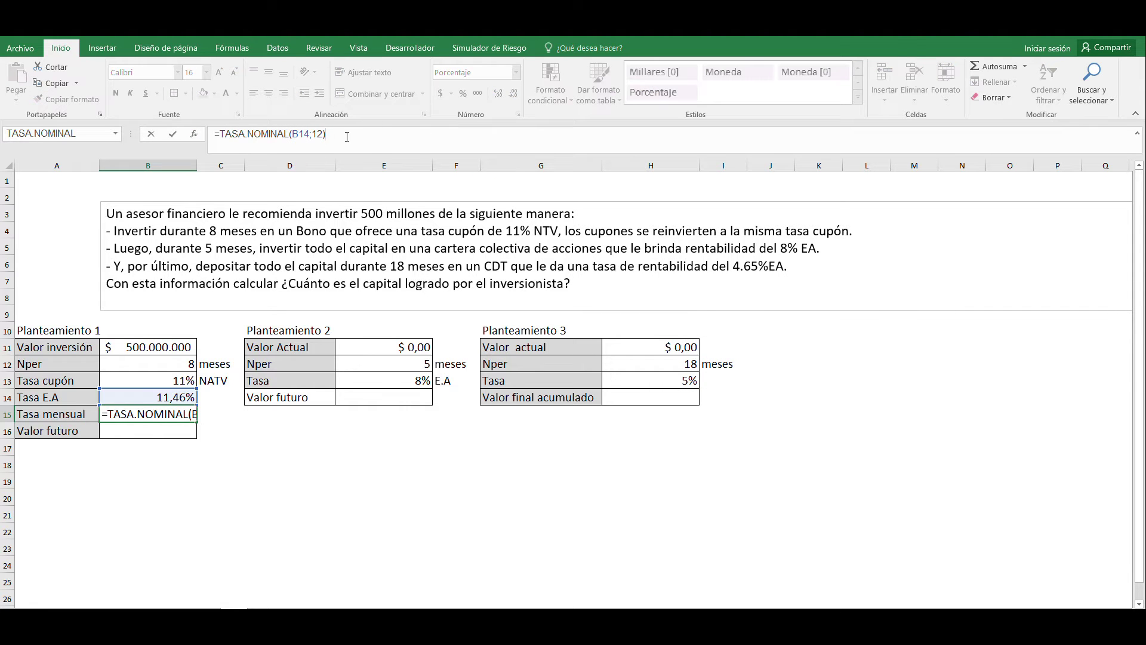
type("/12")
key("Return")
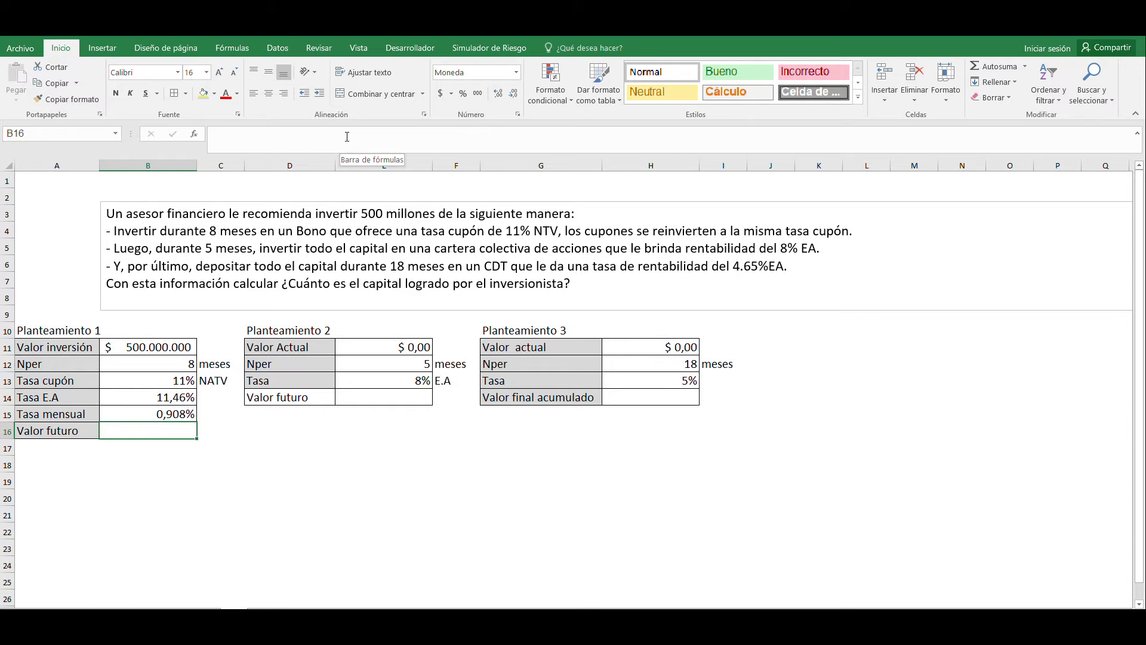
Step: Calculate the future value in B16 with VF, using rate B15, Nper B12 and Va -B11
type("=")
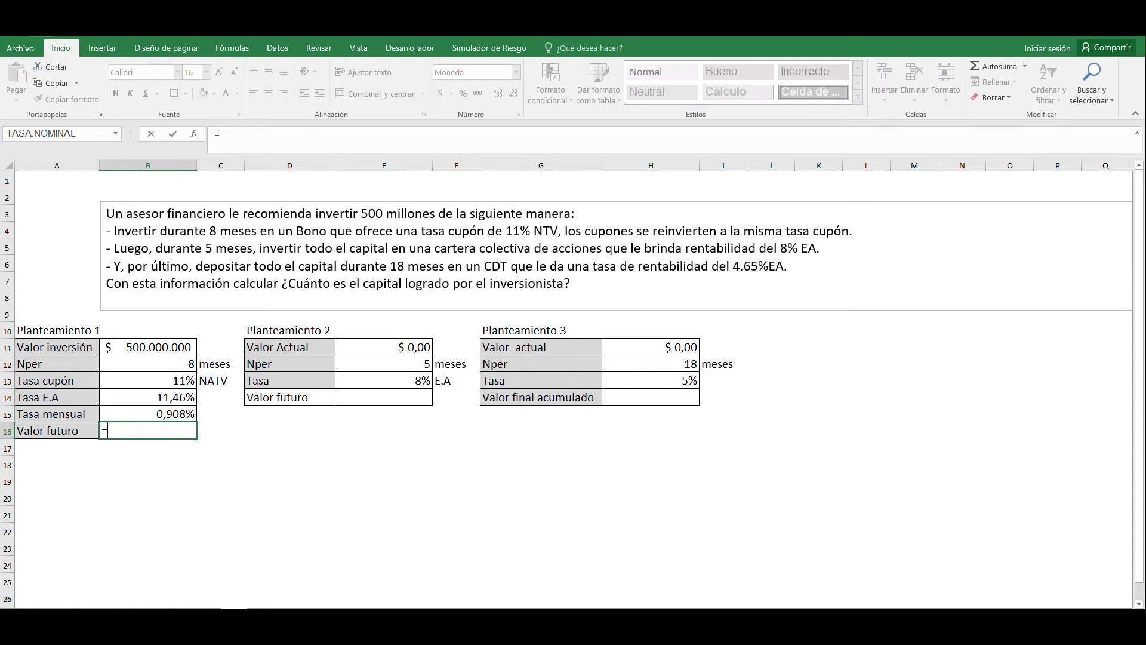
left_click(115, 133)
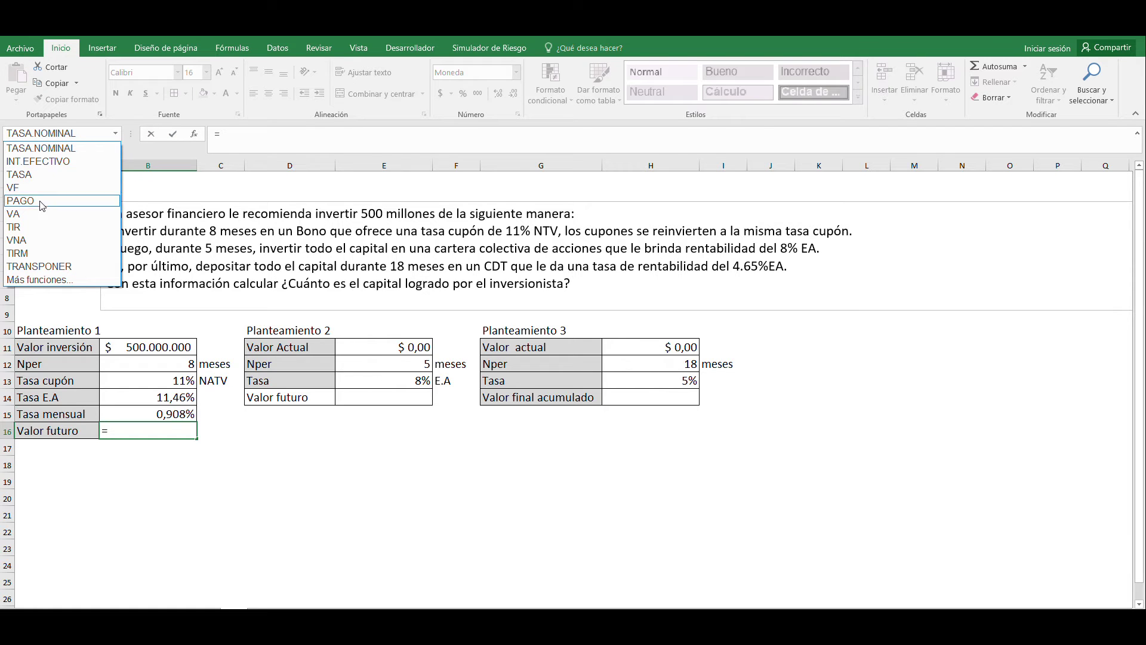
left_click(21, 192)
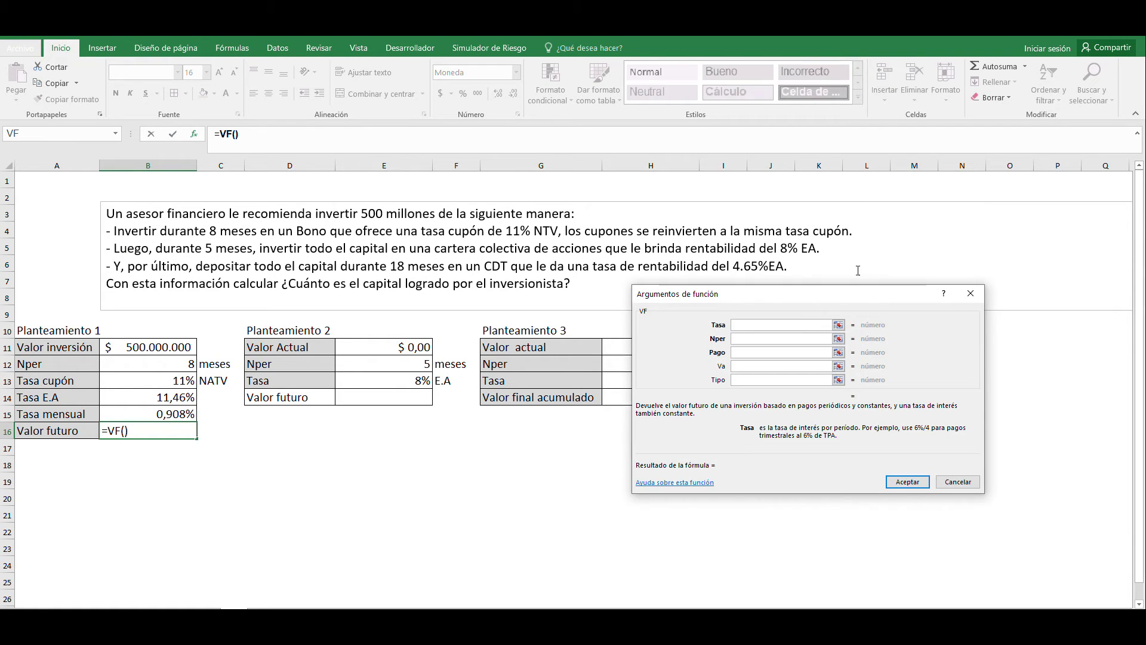
left_click_drag(771, 302, 541, 288)
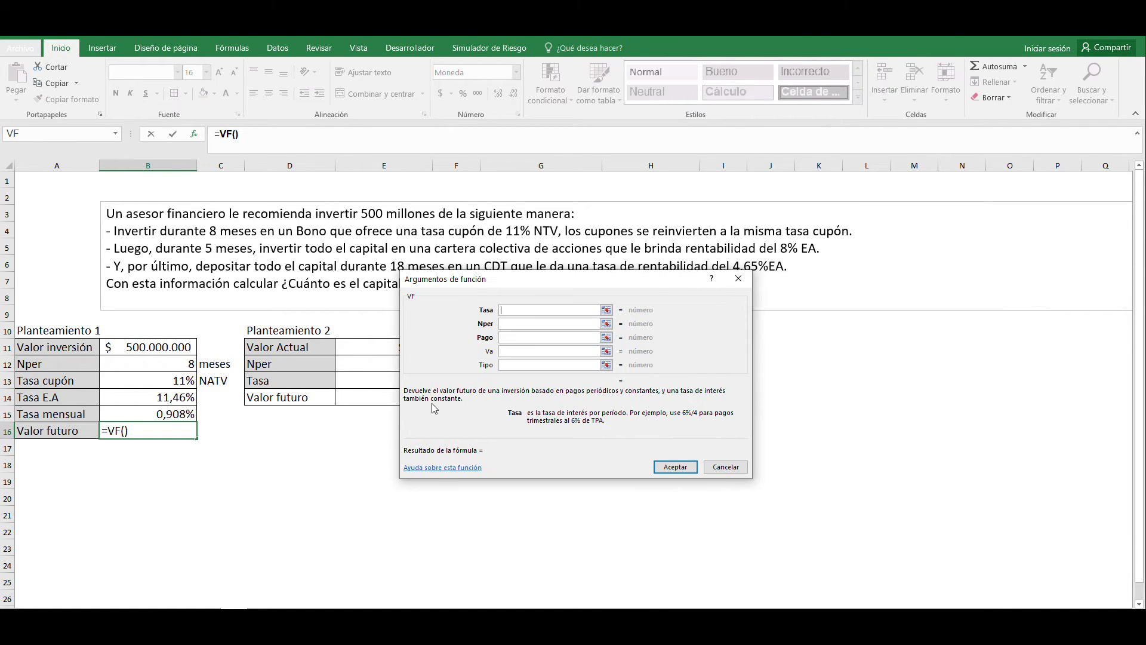
left_click(162, 413)
key("Tab")
left_click(143, 361)
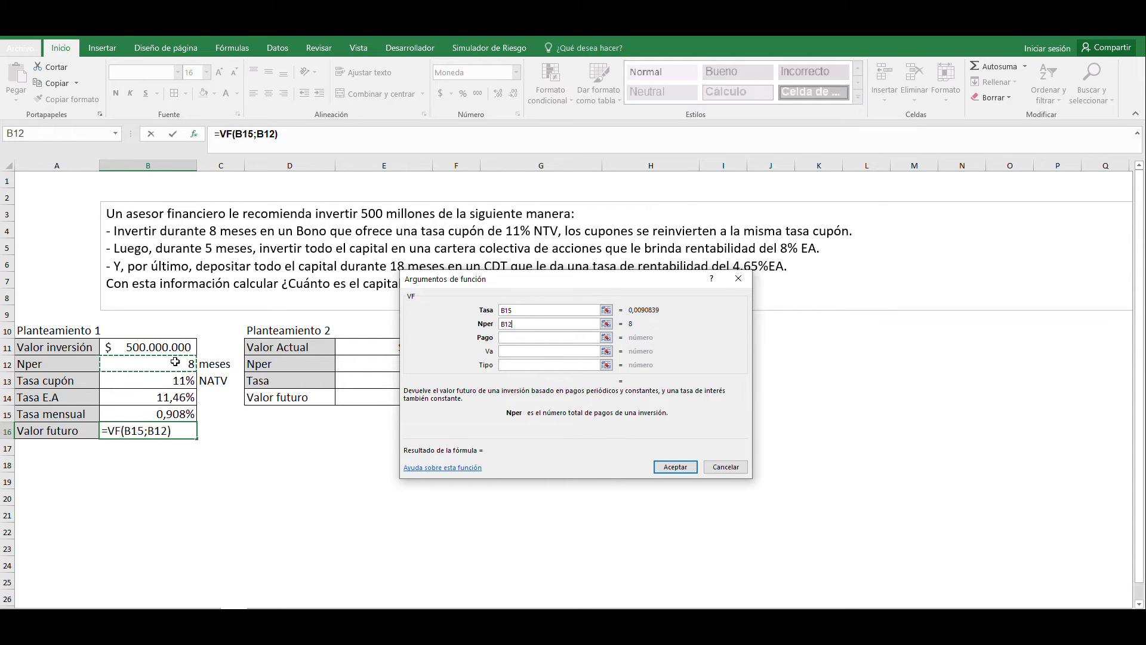
left_click(513, 352)
type("-")
left_click(145, 349)
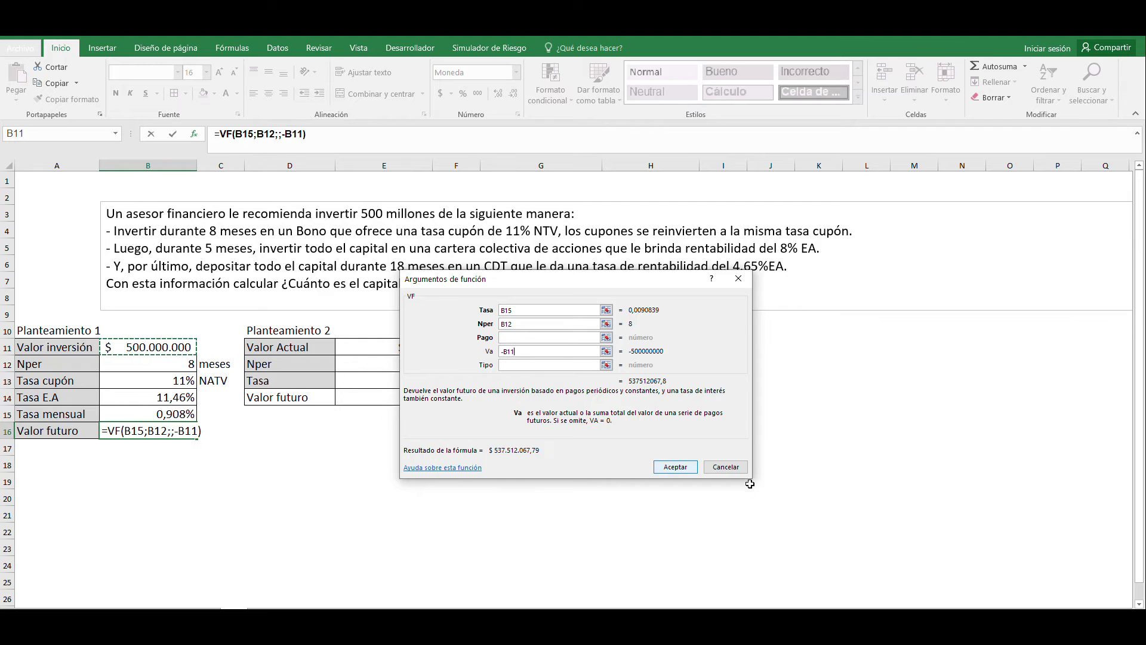
left_click(678, 469)
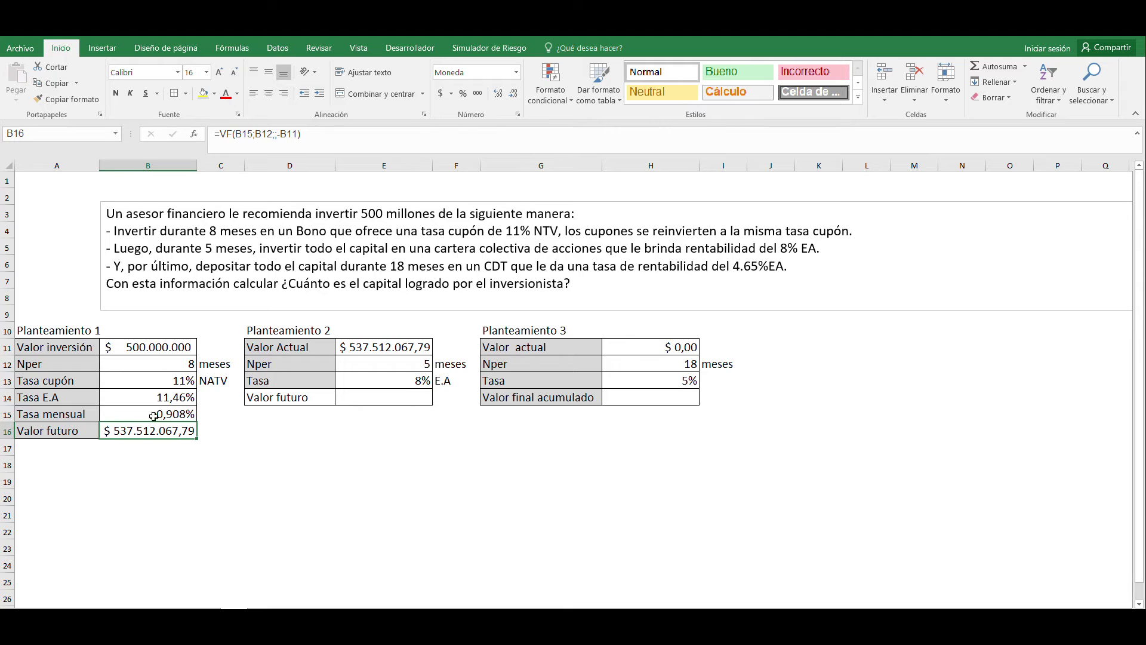
Step: Apply the accounting number format to the future value in B16 and the present value in E11
left_click(441, 94)
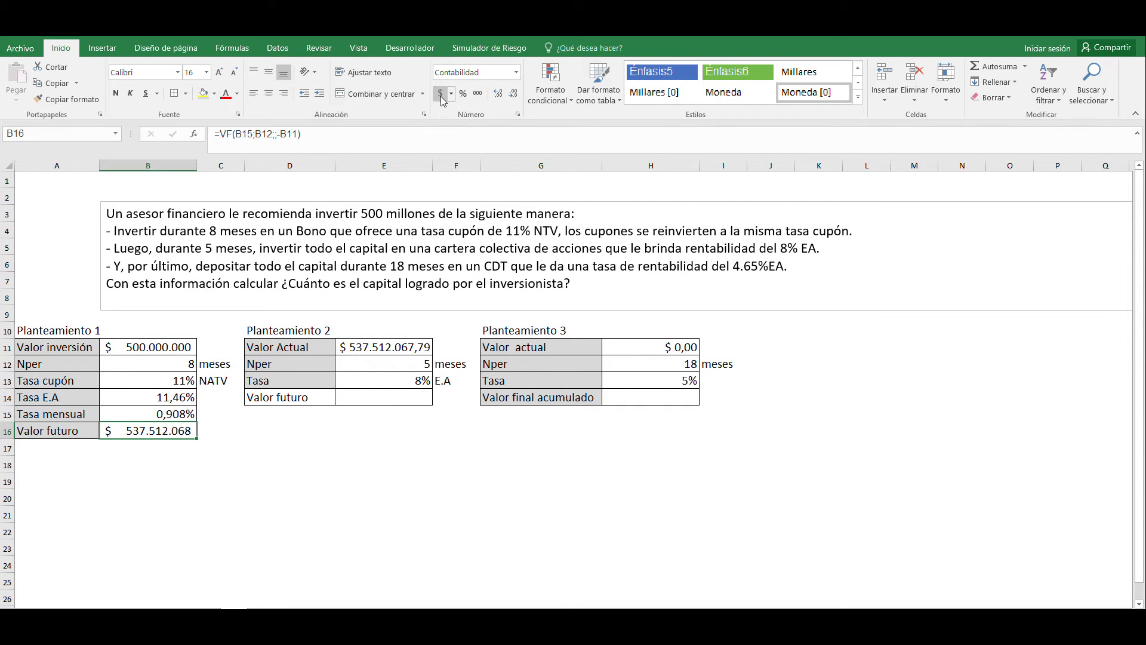
left_click(384, 346)
key("F4")
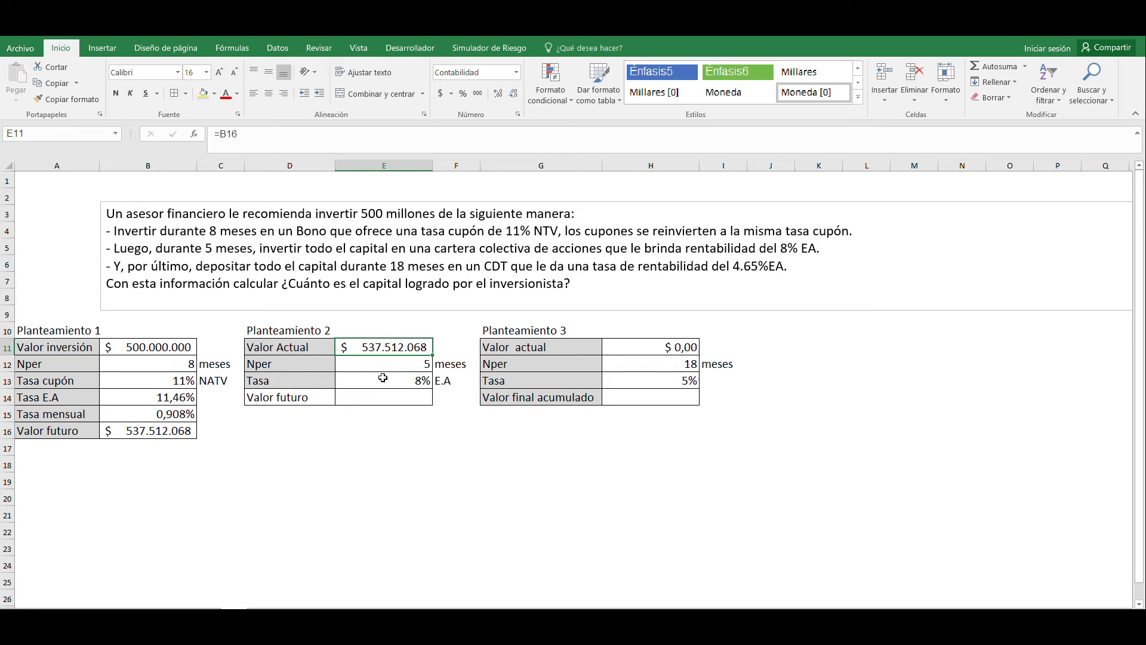
Step: Calculate the Planteamiento 2 future value in E14 with VF, using rate E13, Nper E12/12 and Va -E11
left_click(401, 381)
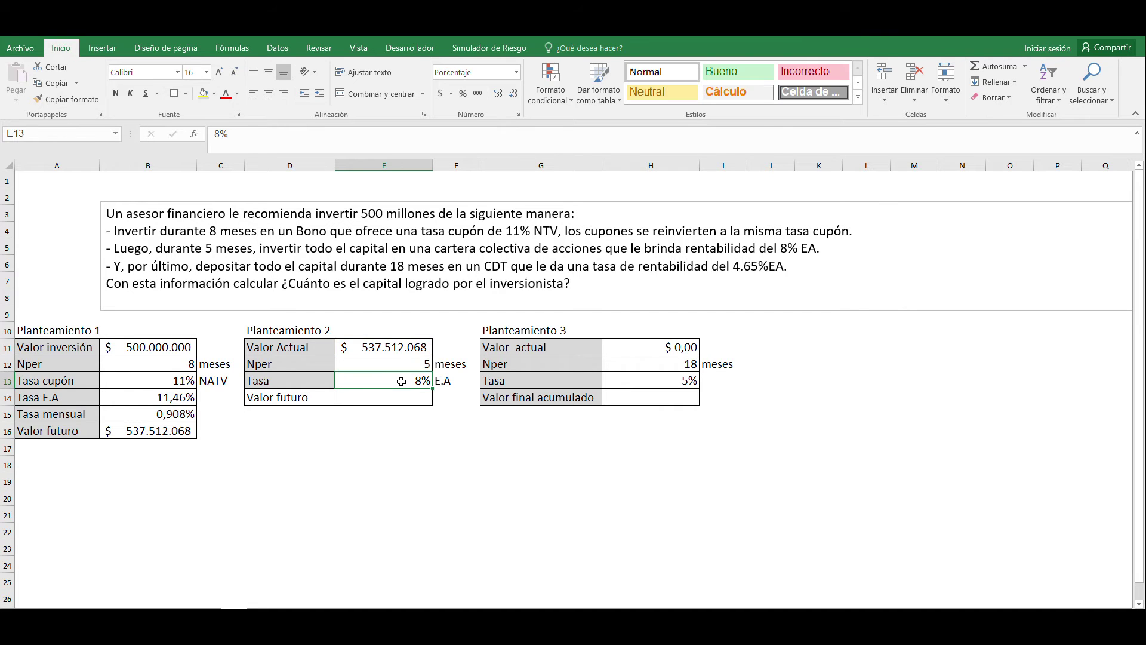
left_click(403, 363)
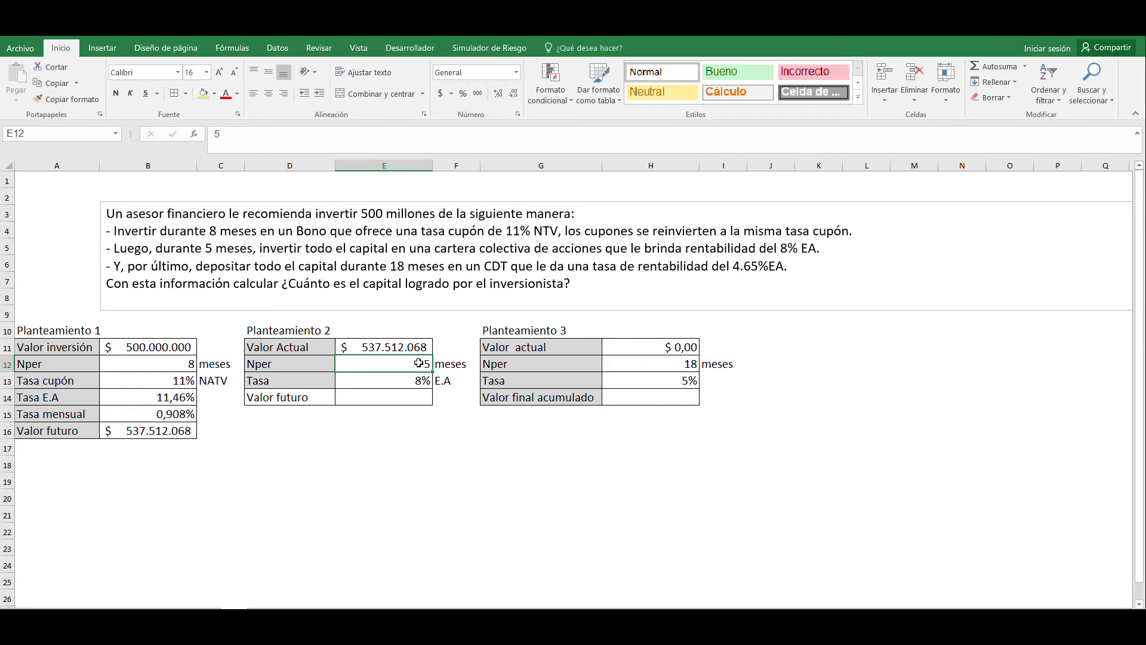
left_click(409, 397)
type("=")
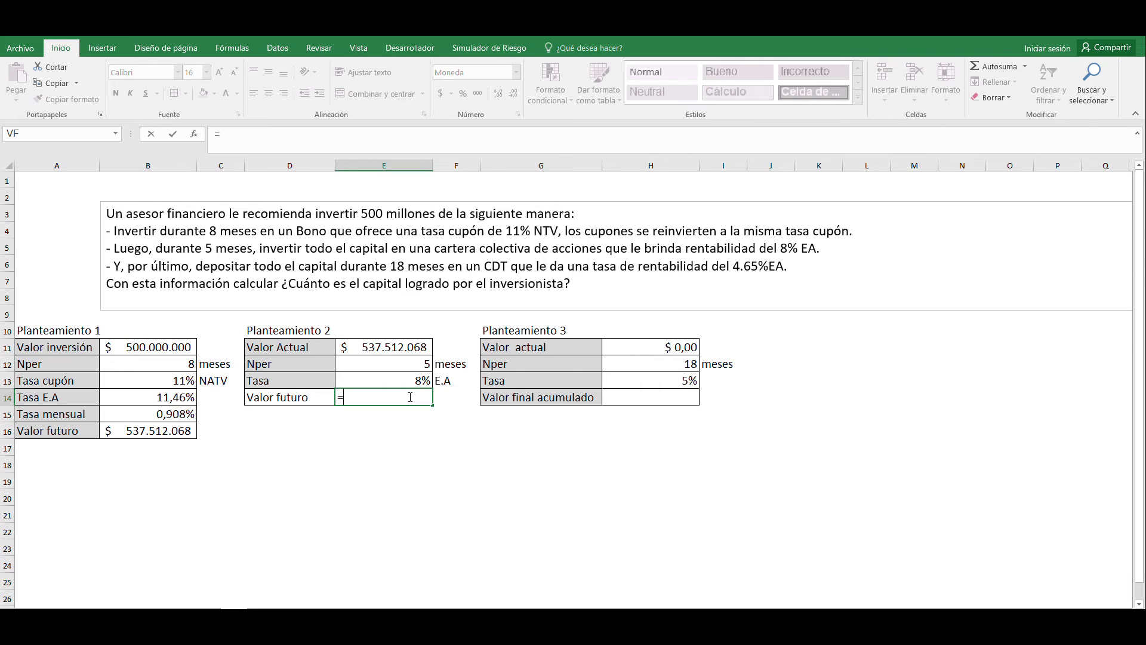
left_click(15, 135)
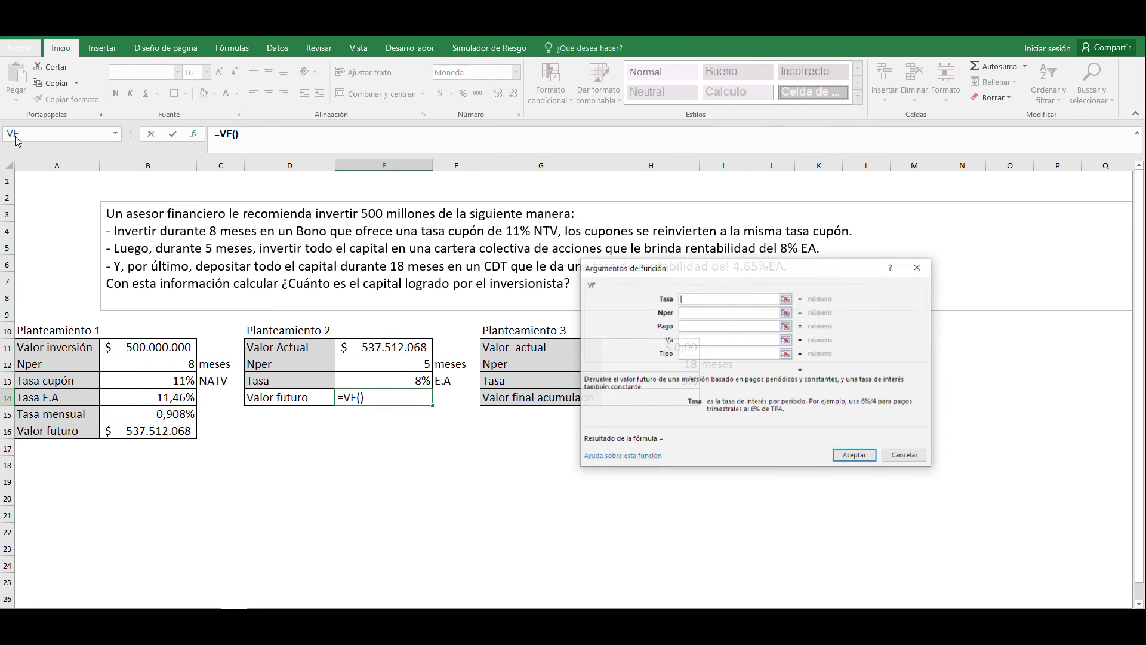
left_click(395, 380)
key("Tab")
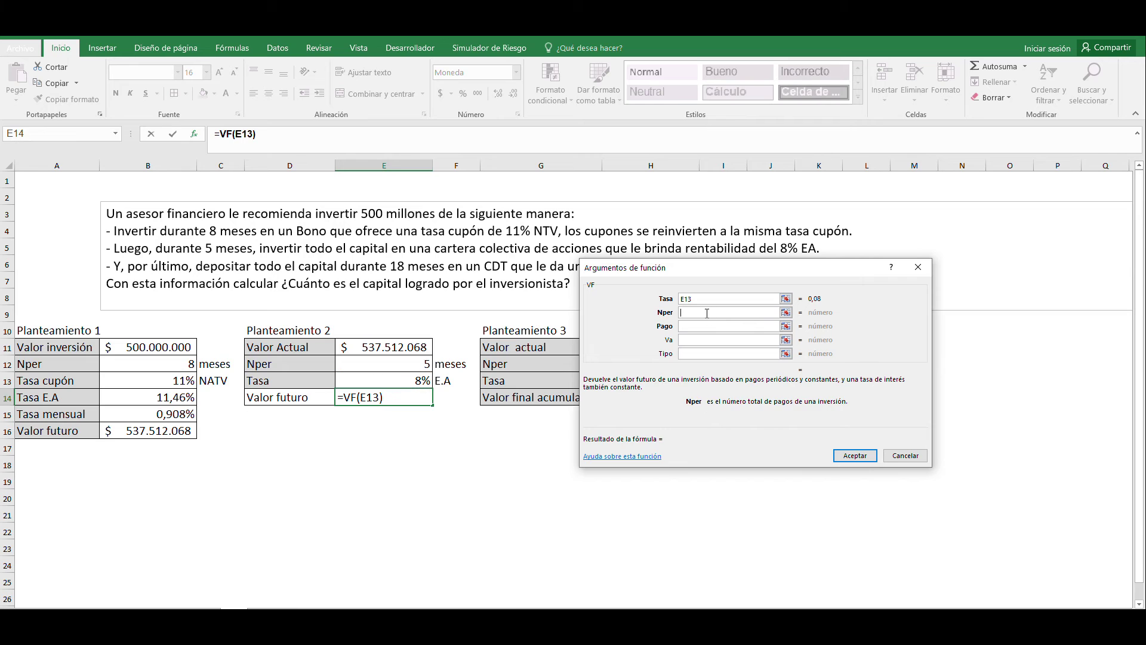
left_click(412, 362)
type("/12")
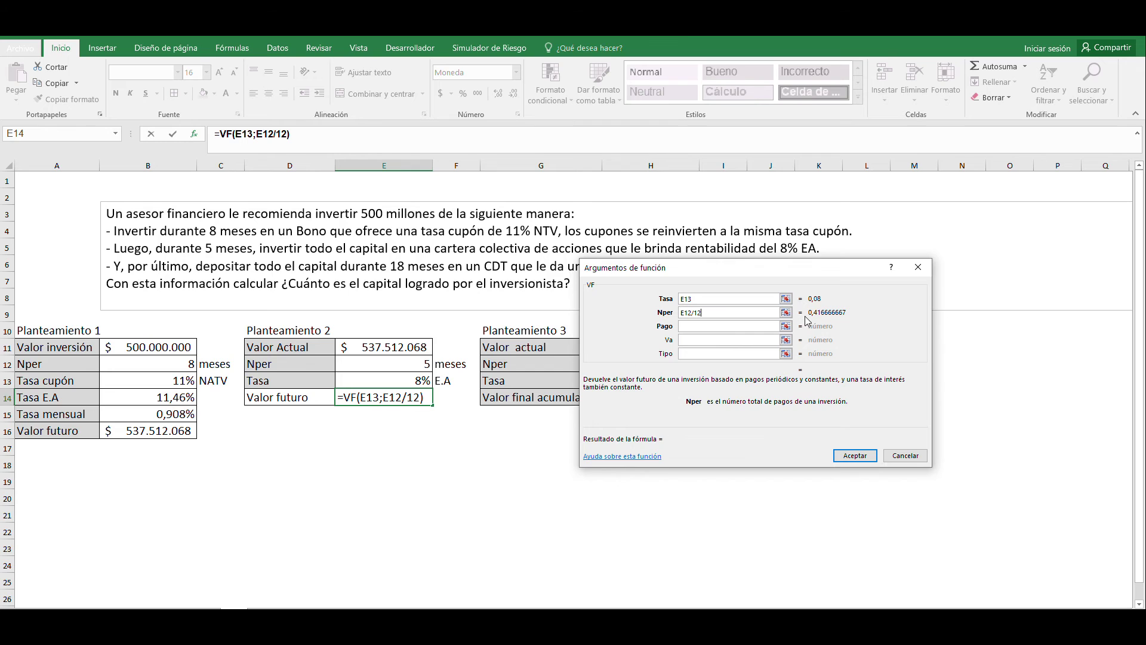
left_click(709, 339)
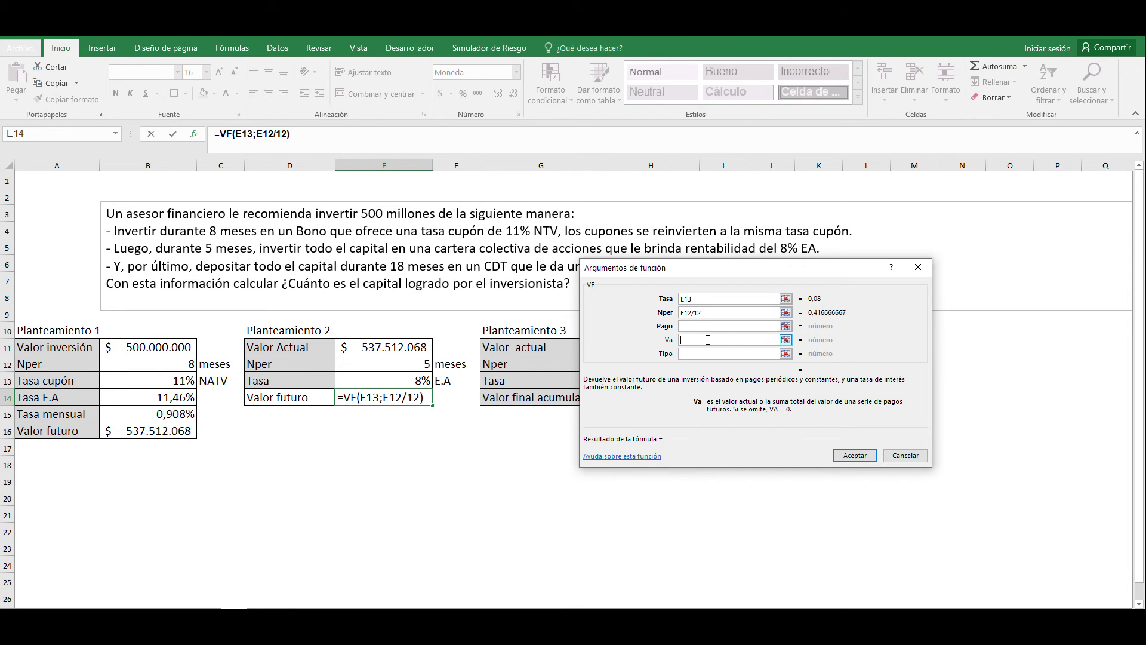
type("-")
left_click(373, 349)
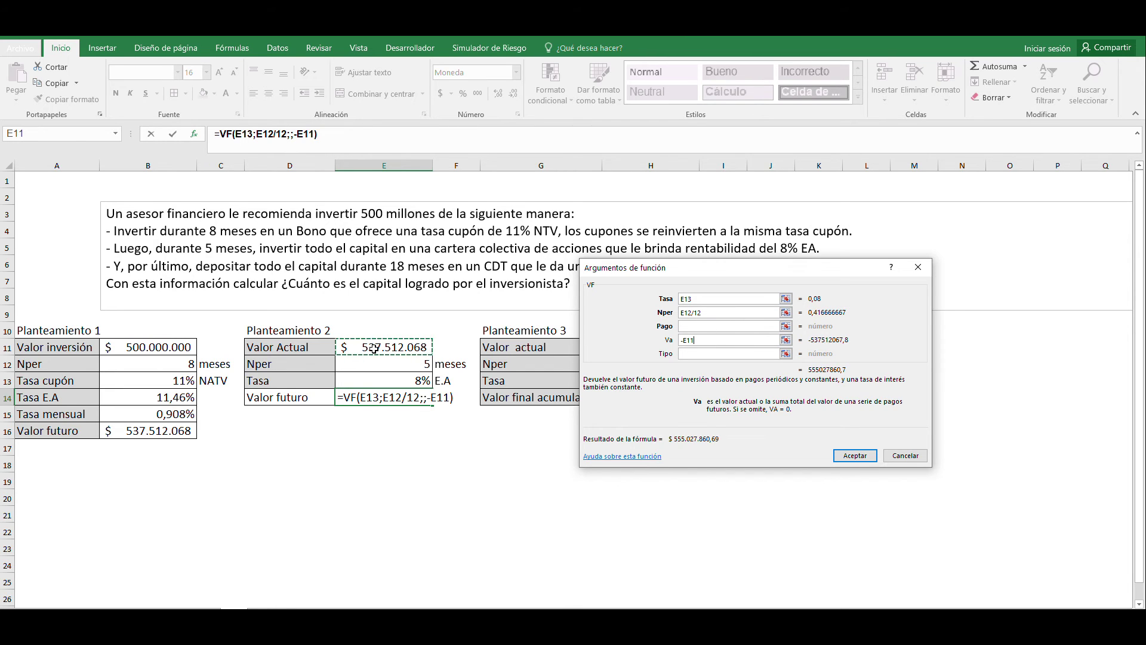
left_click(851, 455)
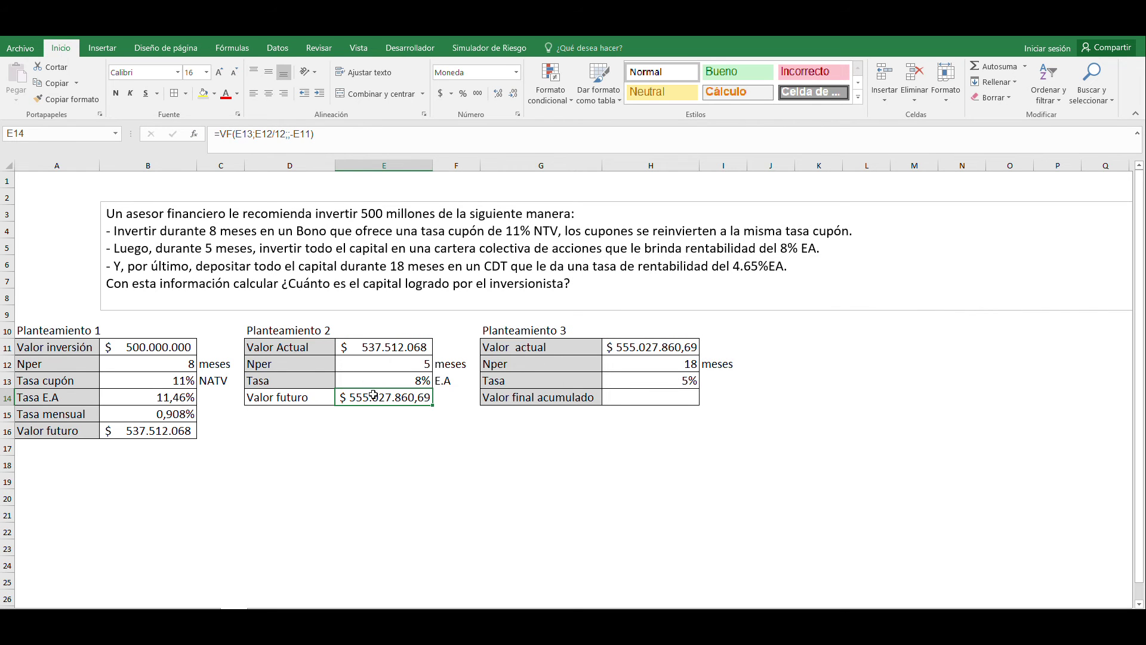
Step: Apply the accounting number format to the future value in E14 and the present value in H11
left_click(442, 94)
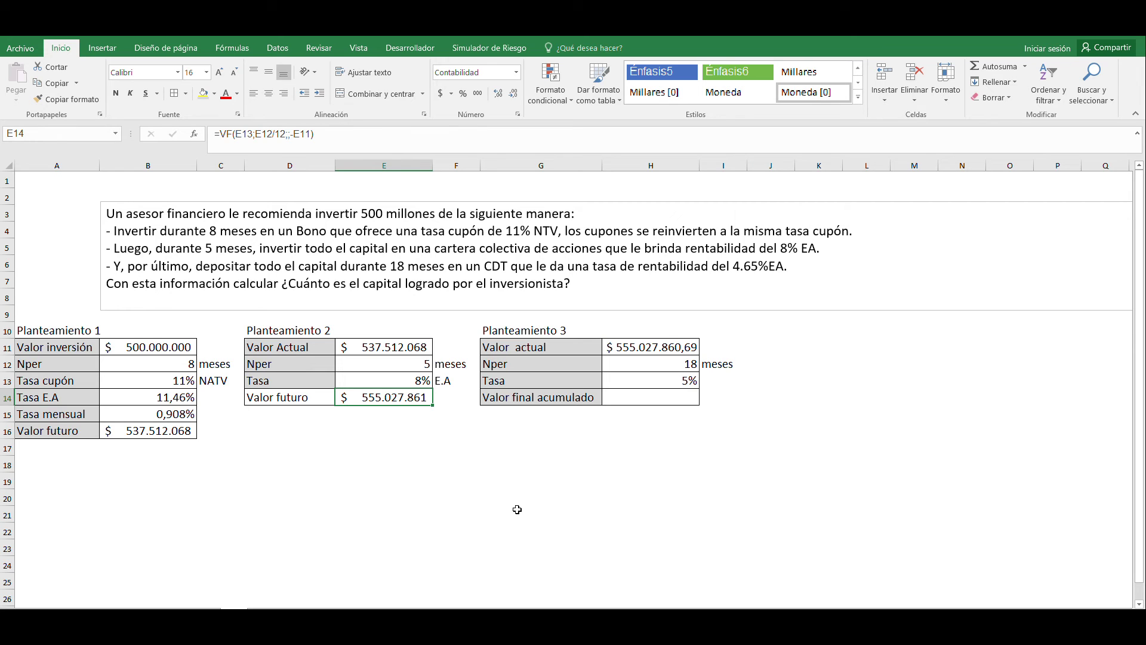
left_click(630, 348)
left_click(440, 94)
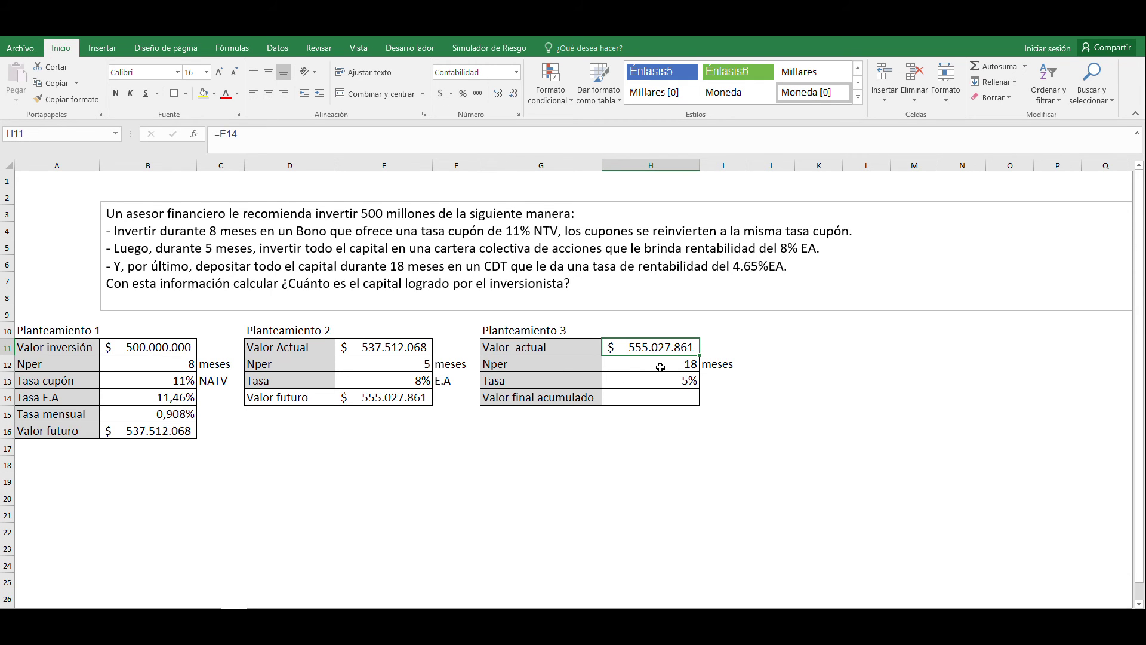
Step: Calculate the Planteamiento 3 final value in H14 with VF, using rate H13, Nper H12/12 and Va -H11, and apply the accounting number format
left_click(659, 397)
type("=")
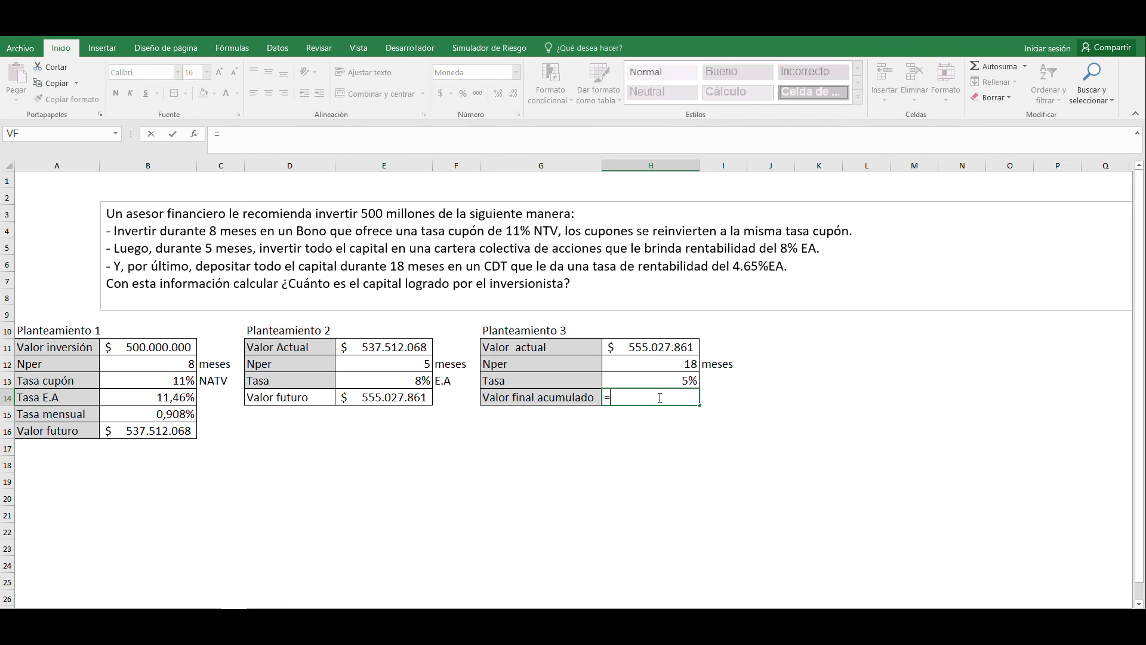
left_click(13, 134)
left_click_drag(651, 269, 841, 262)
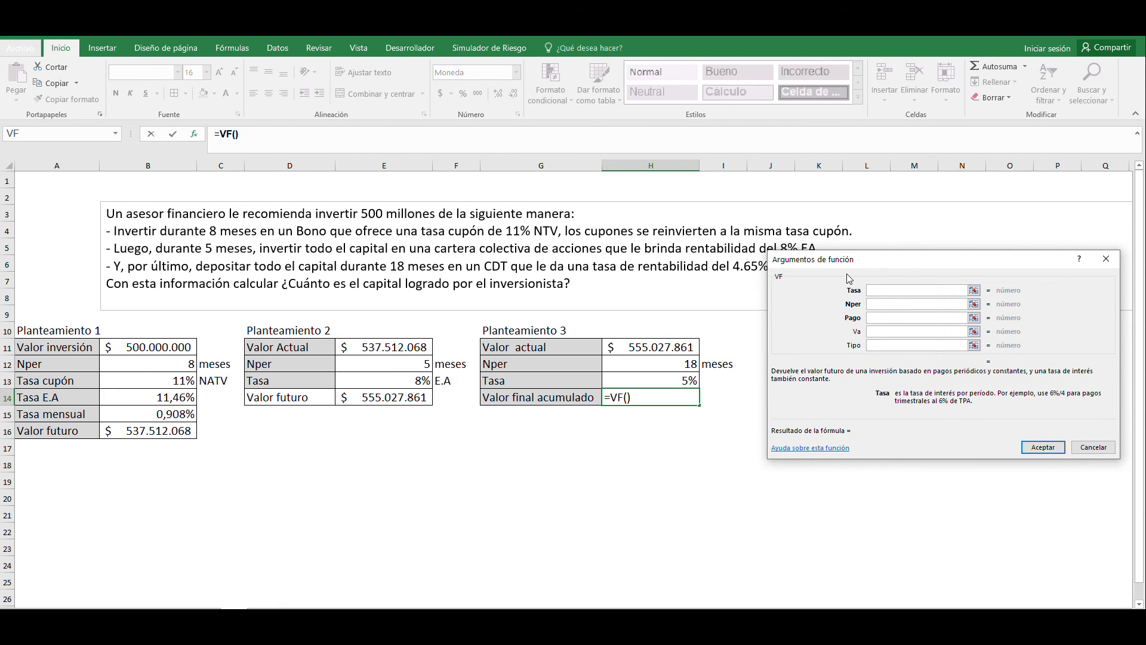
left_click(640, 377)
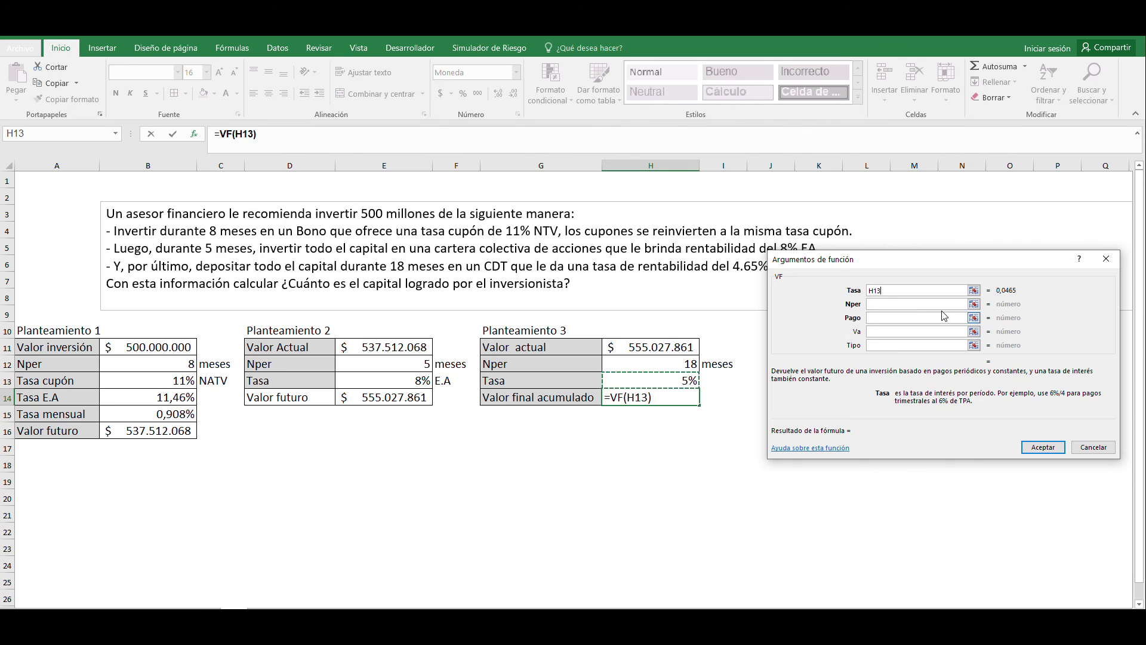
left_click(898, 305)
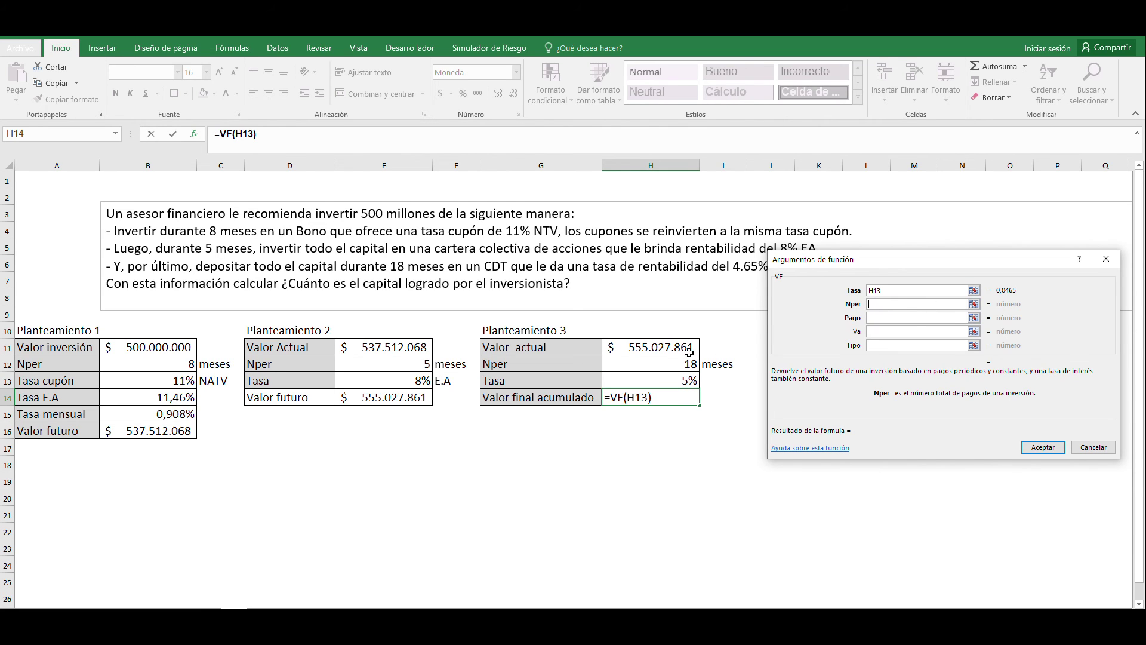
left_click(671, 363)
type("/12")
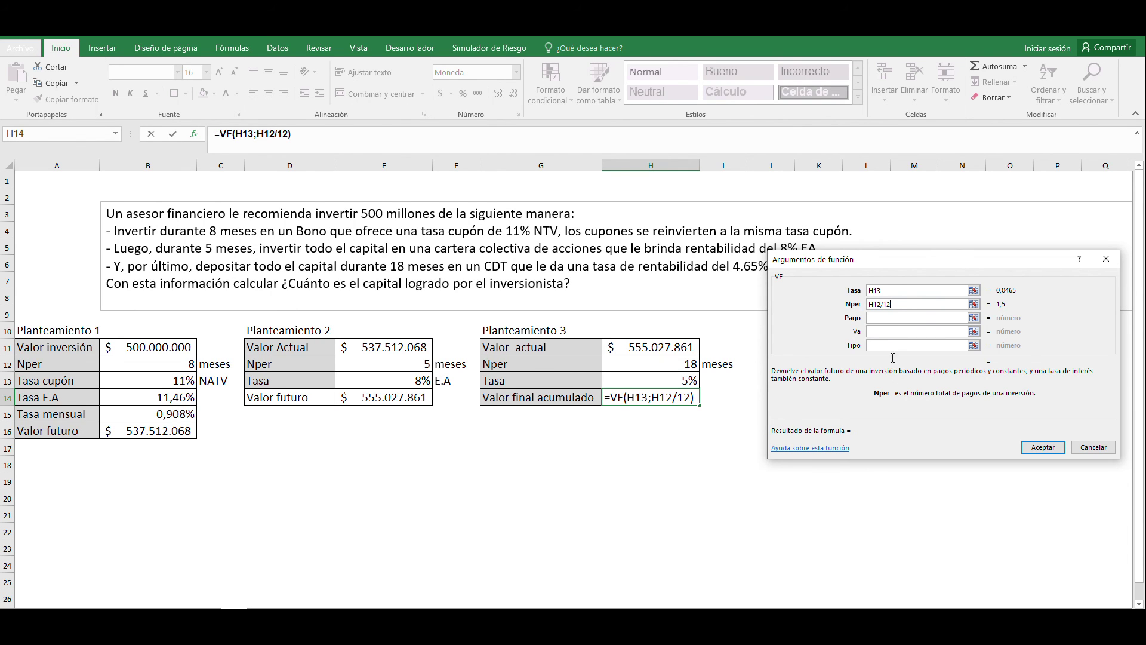
left_click(888, 332)
type("-")
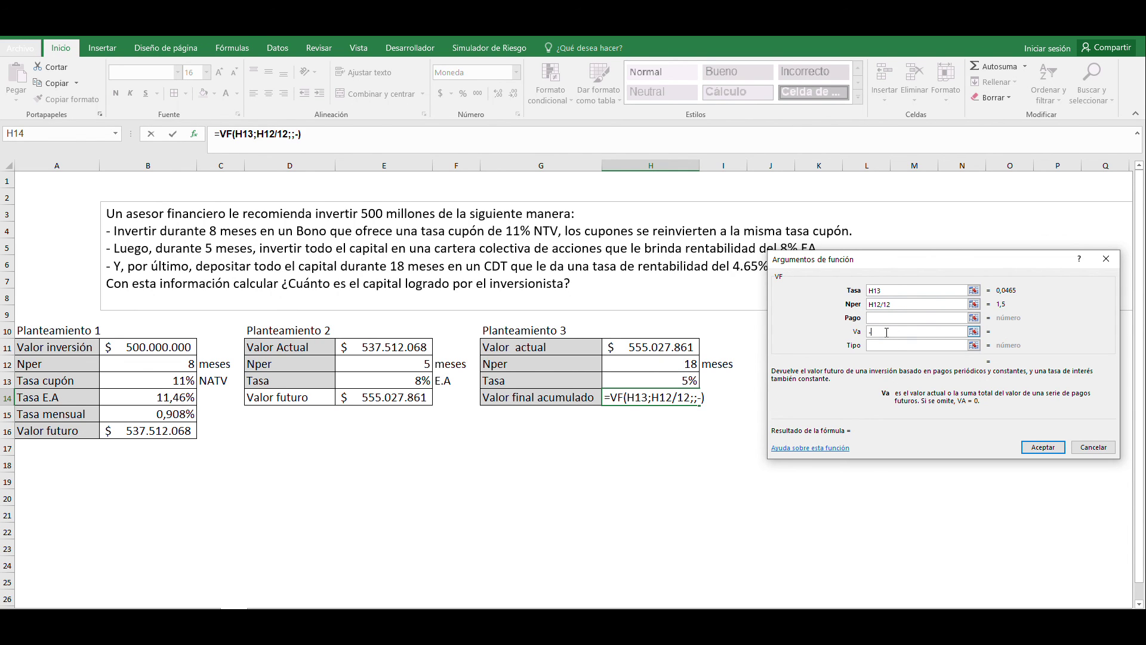
left_click(649, 347)
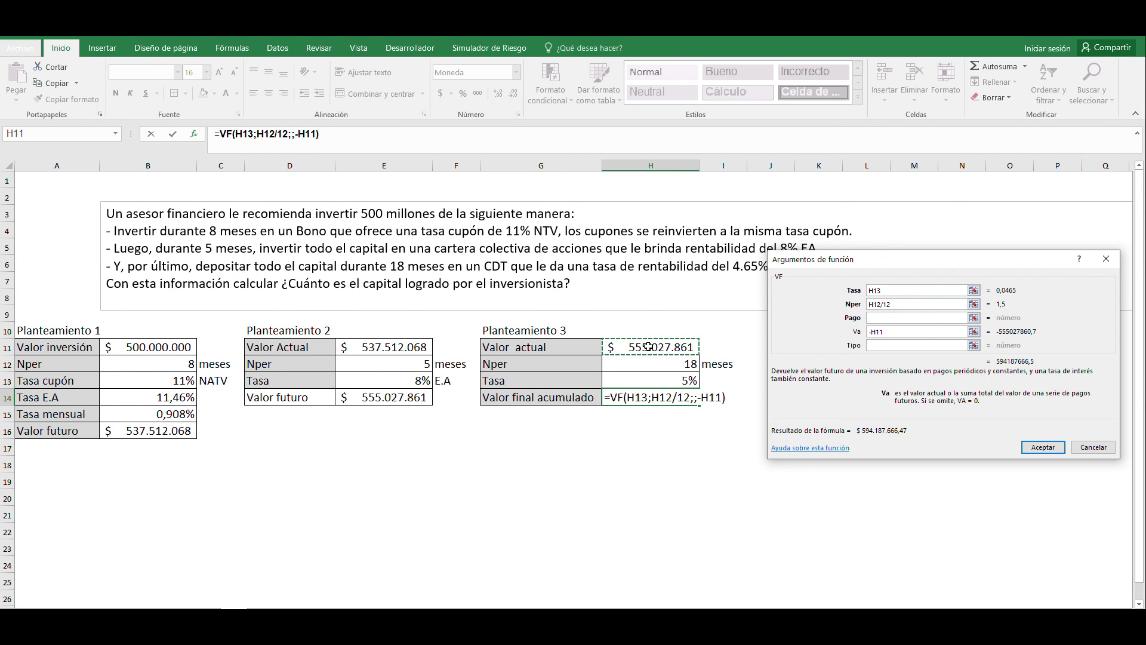
key("Return")
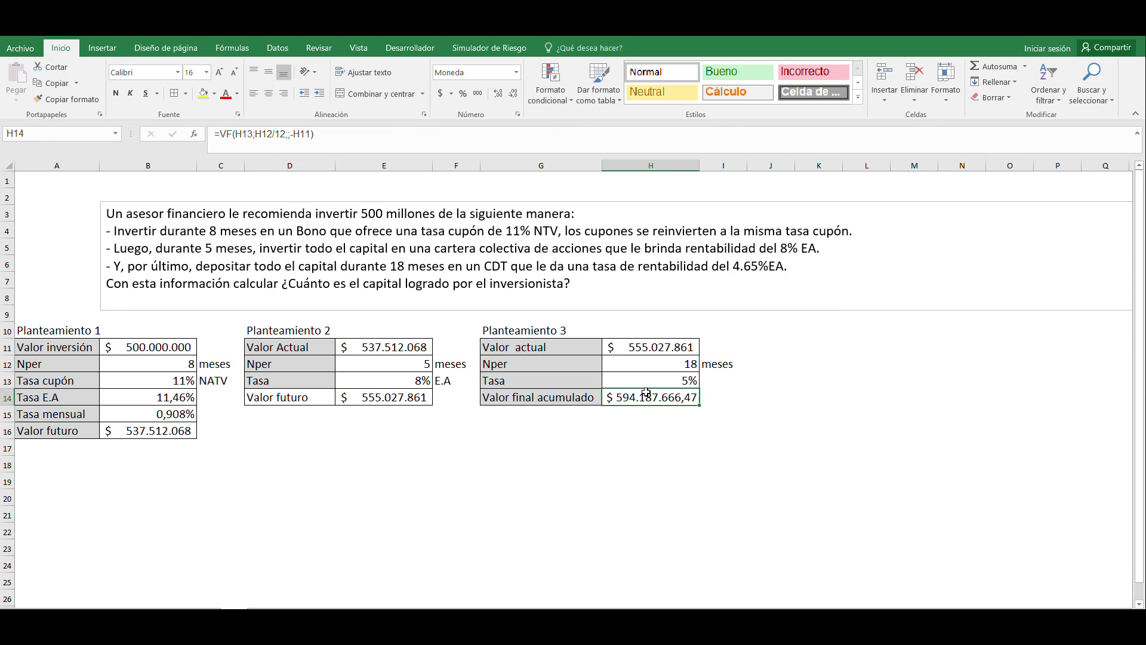
left_click(439, 94)
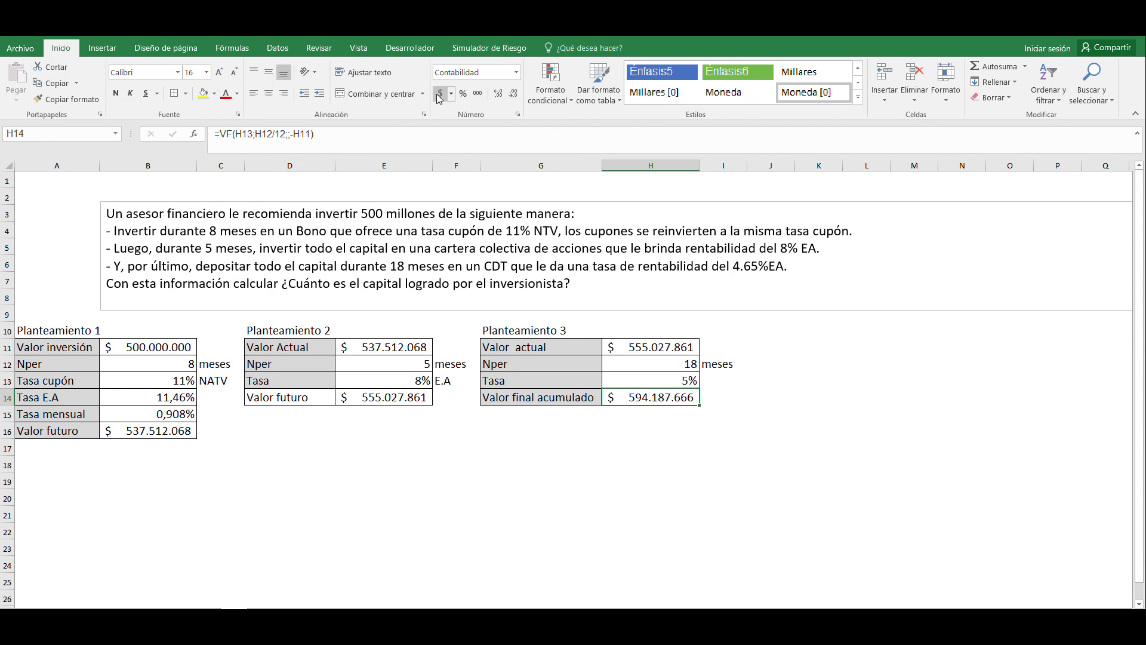